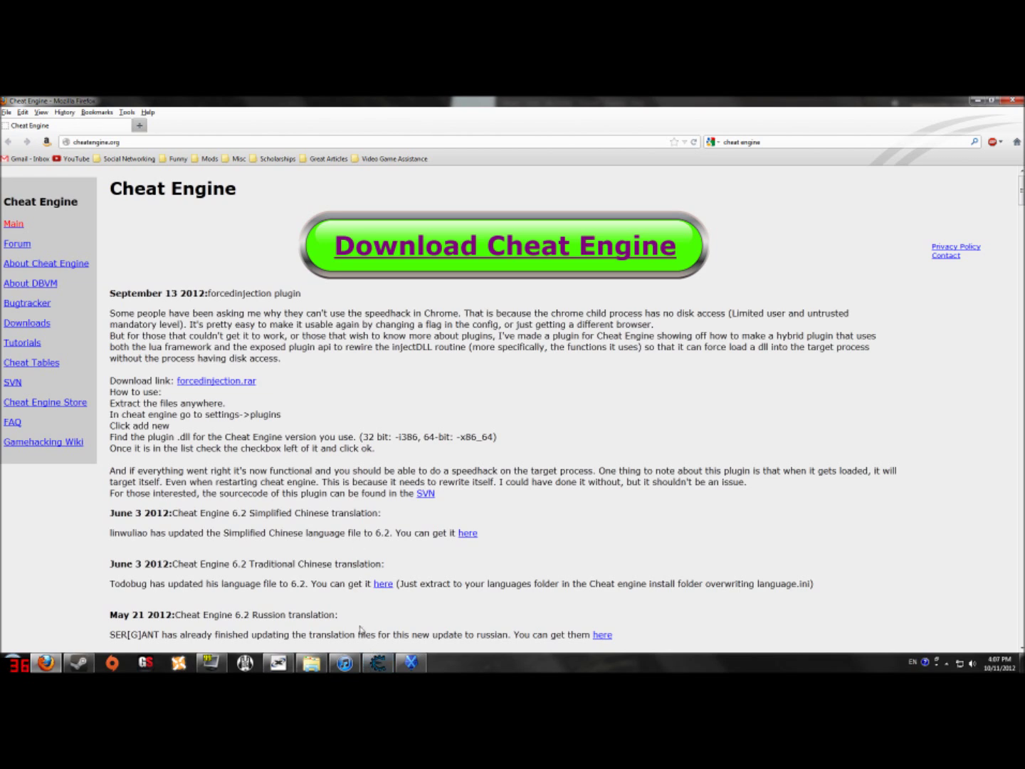
- Bring up Cheat Engine and open the running XComGame.exe game process in it
click(378, 663)
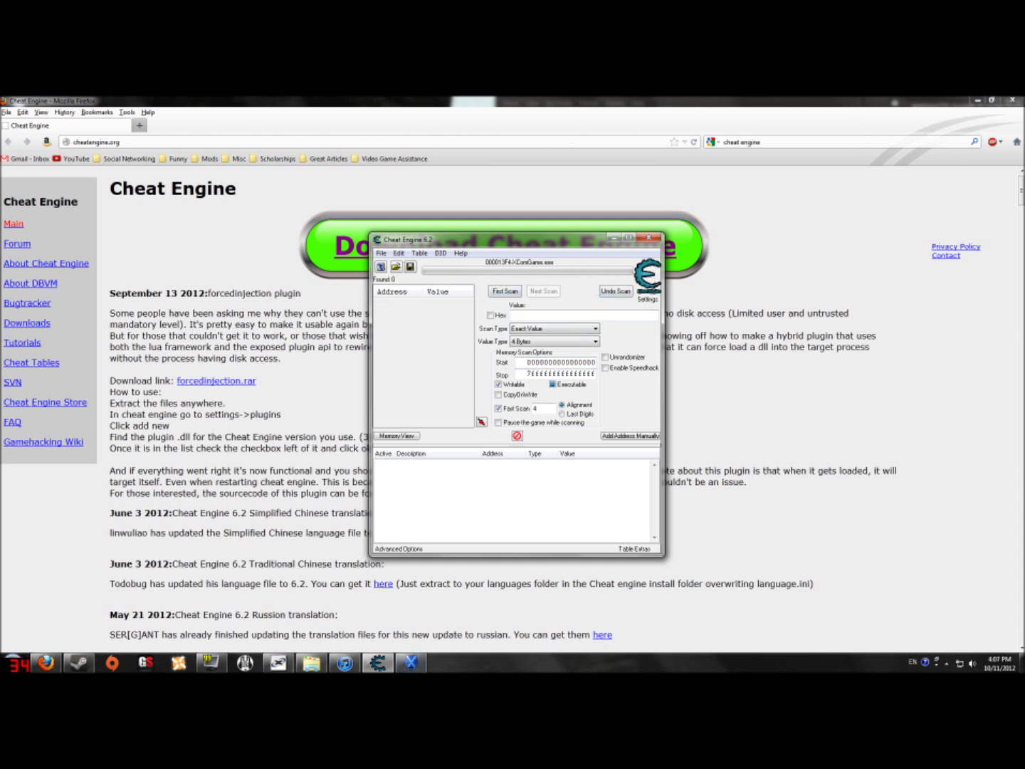
click(92, 662)
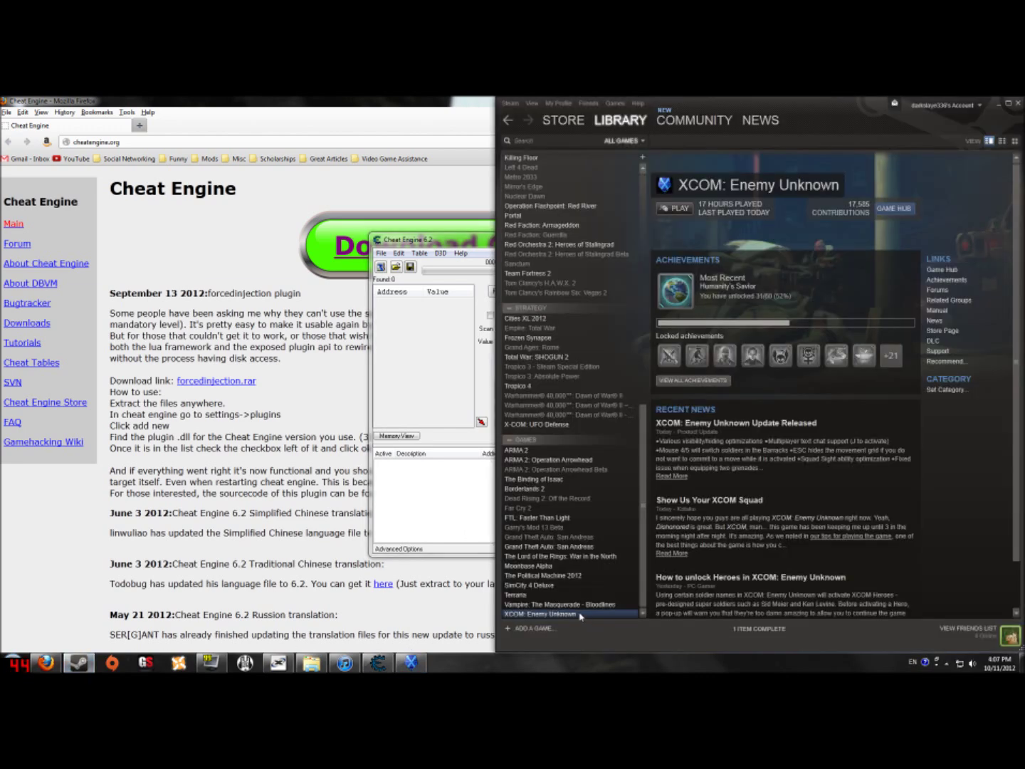
click(442, 376)
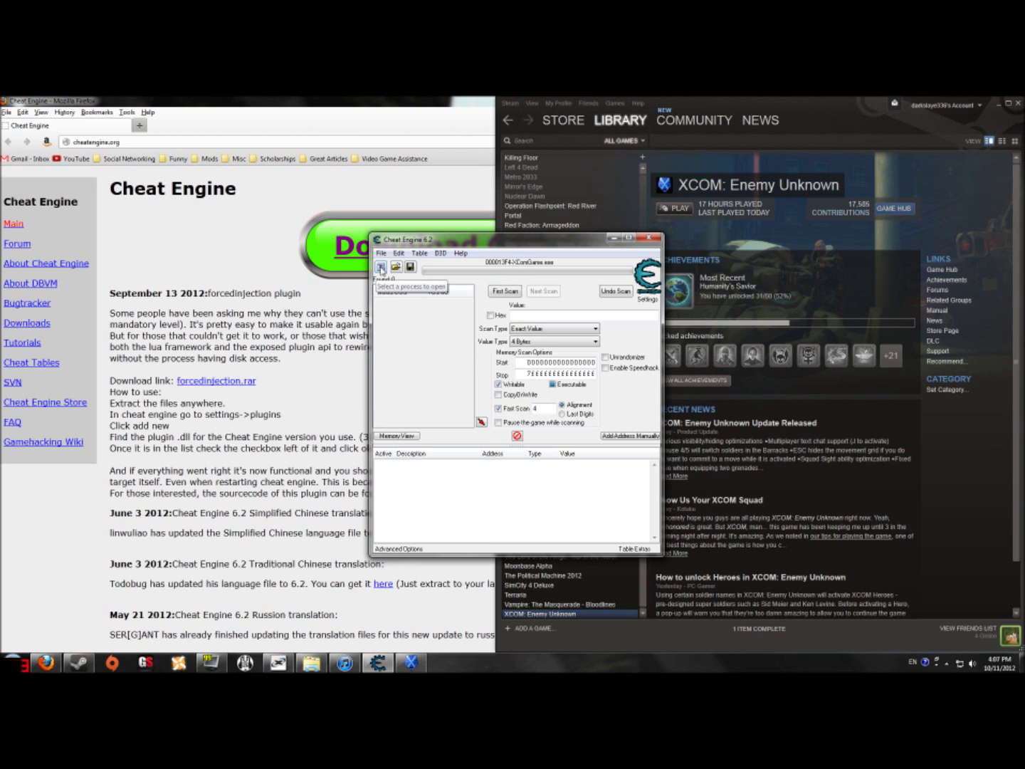
click(381, 267)
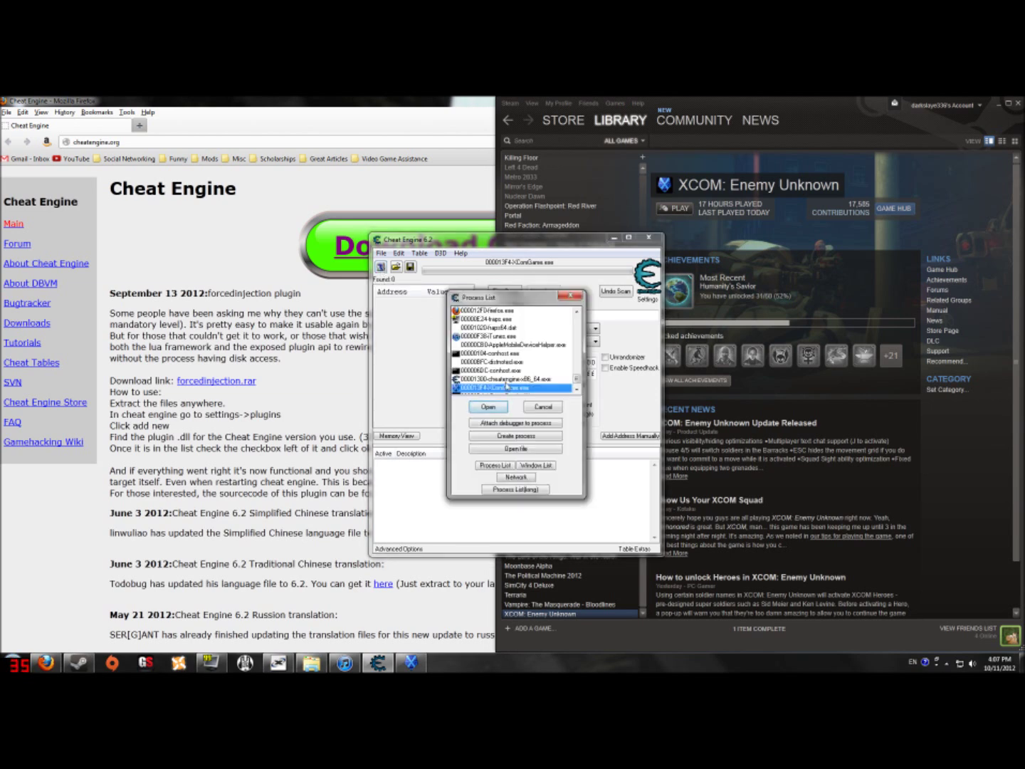
scroll(528, 382, down, 1)
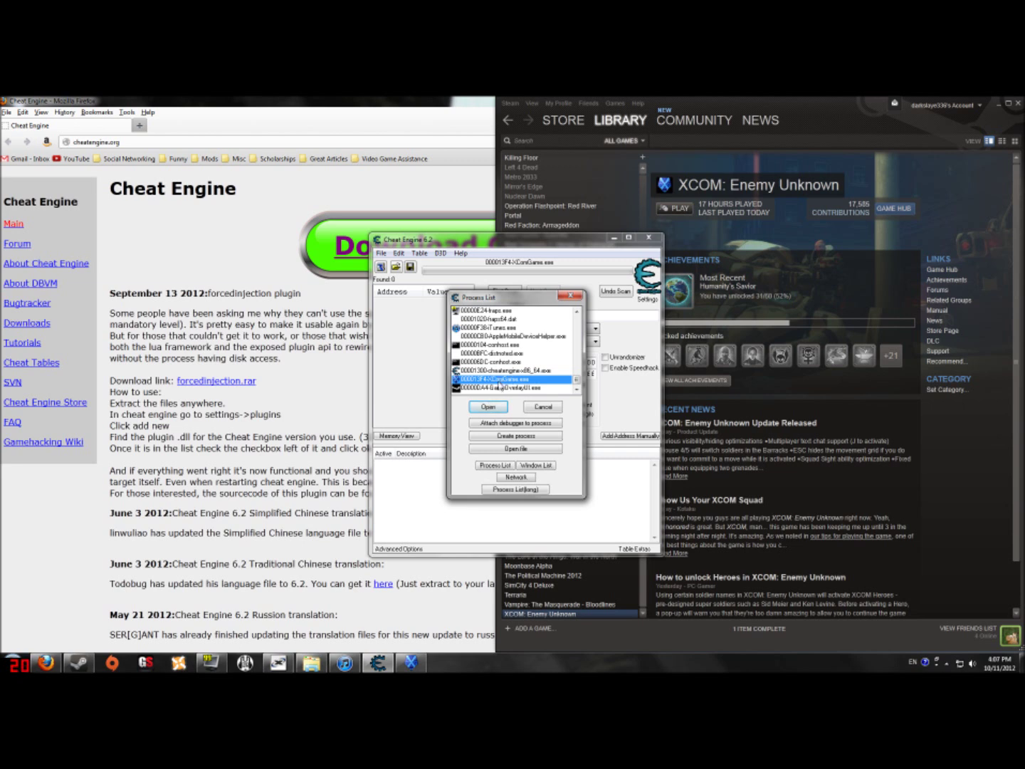
click(489, 407)
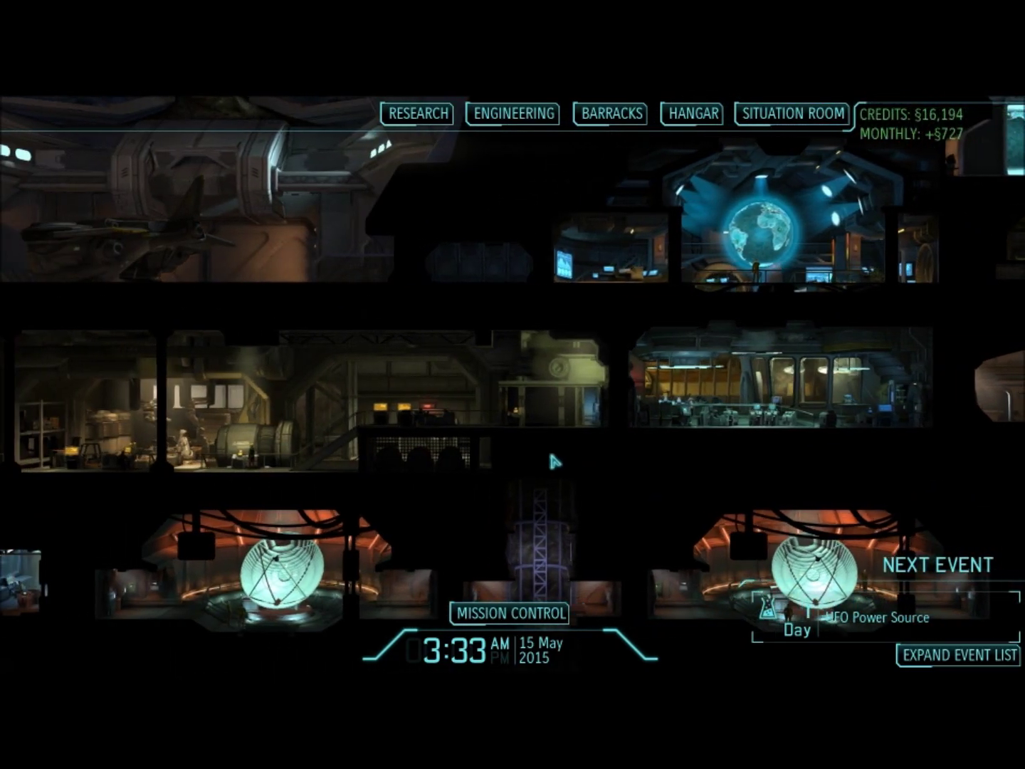
- View the facility layout in the game's Engineering section and return to the base overview
click(519, 116)
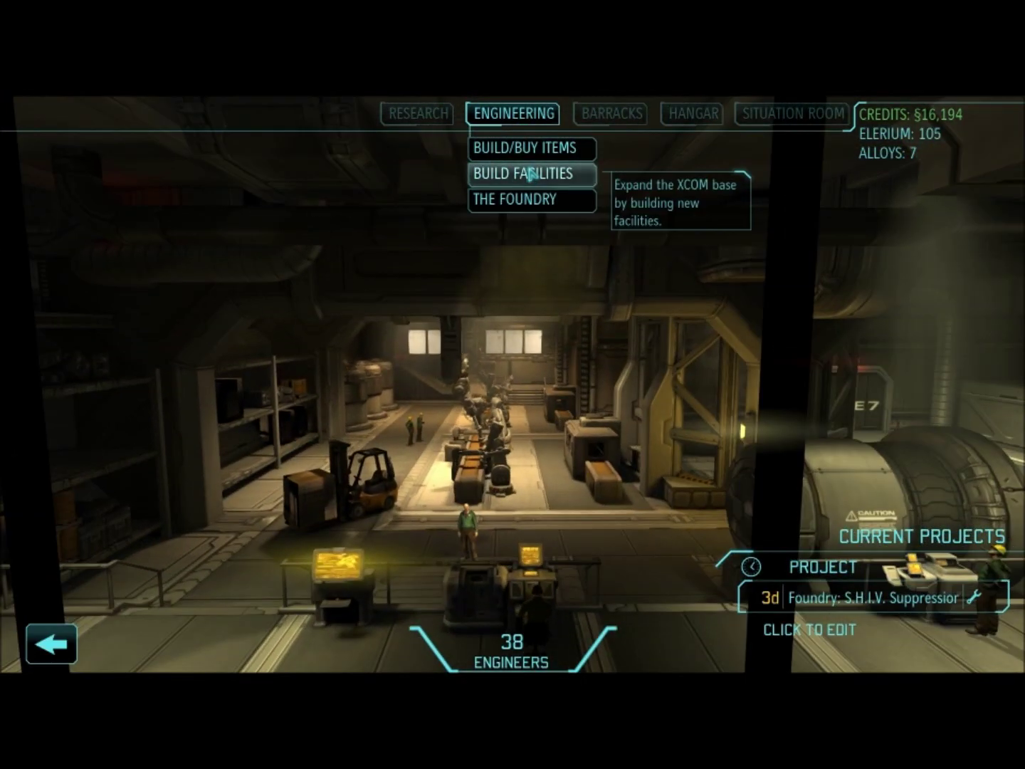
click(529, 175)
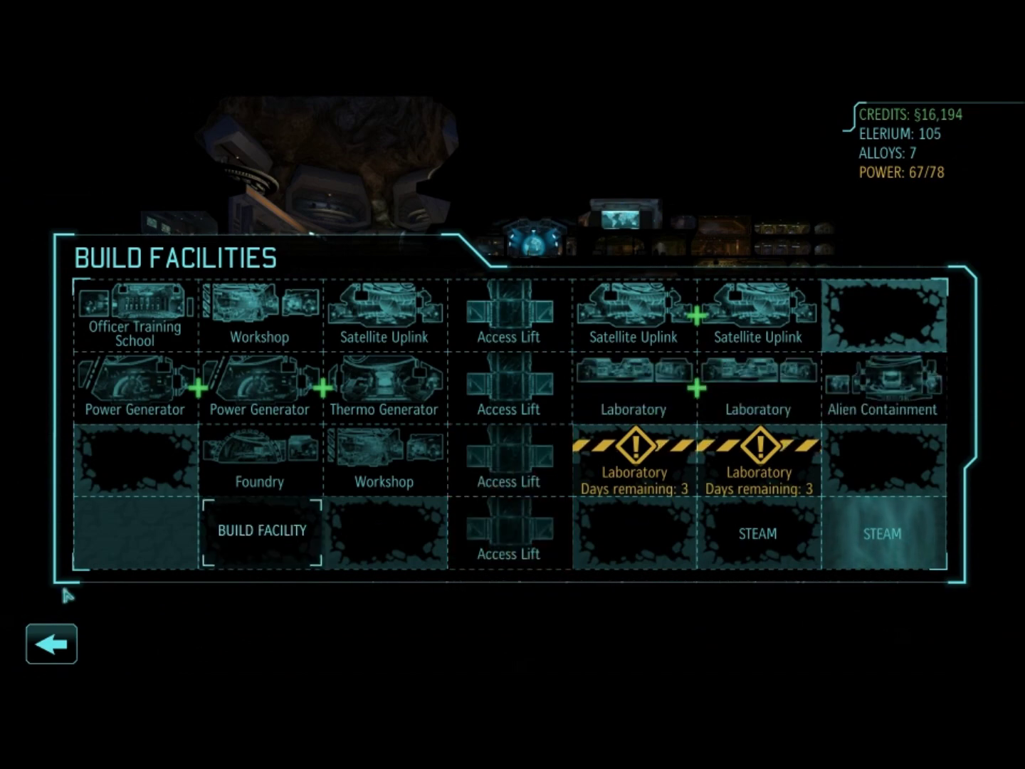
click(57, 647)
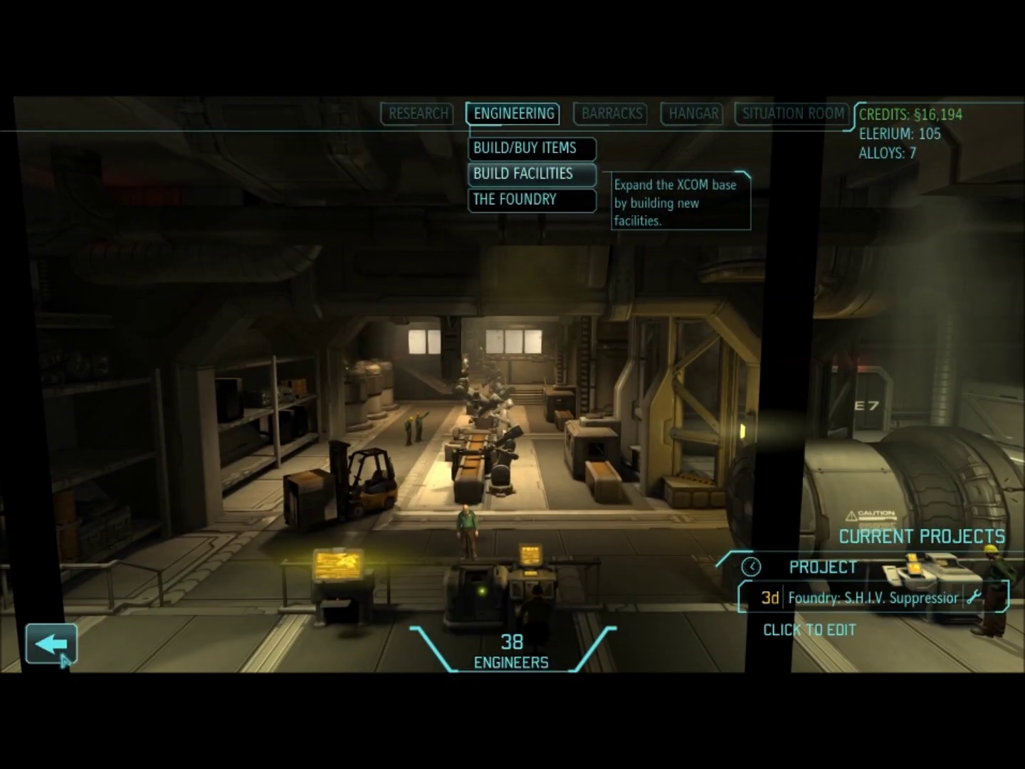
click(53, 644)
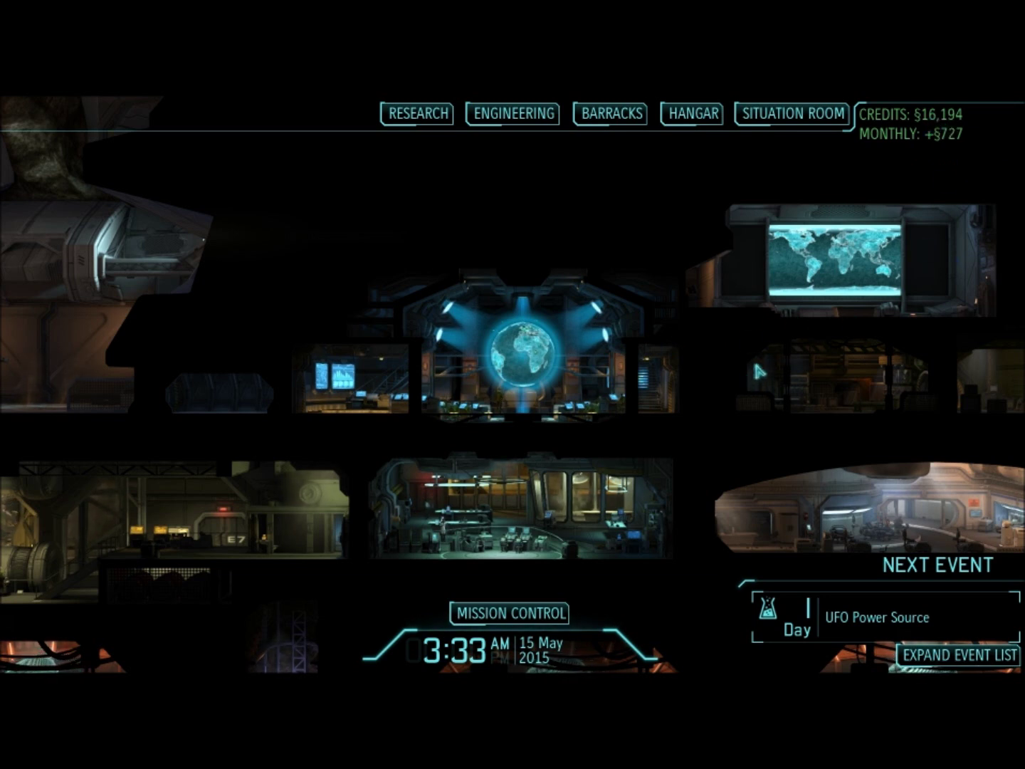
- Switch to Cheat Engine, open the XComGame.exe process and run a first scan for the exact 4-byte value 16194
key(alt+Tab)
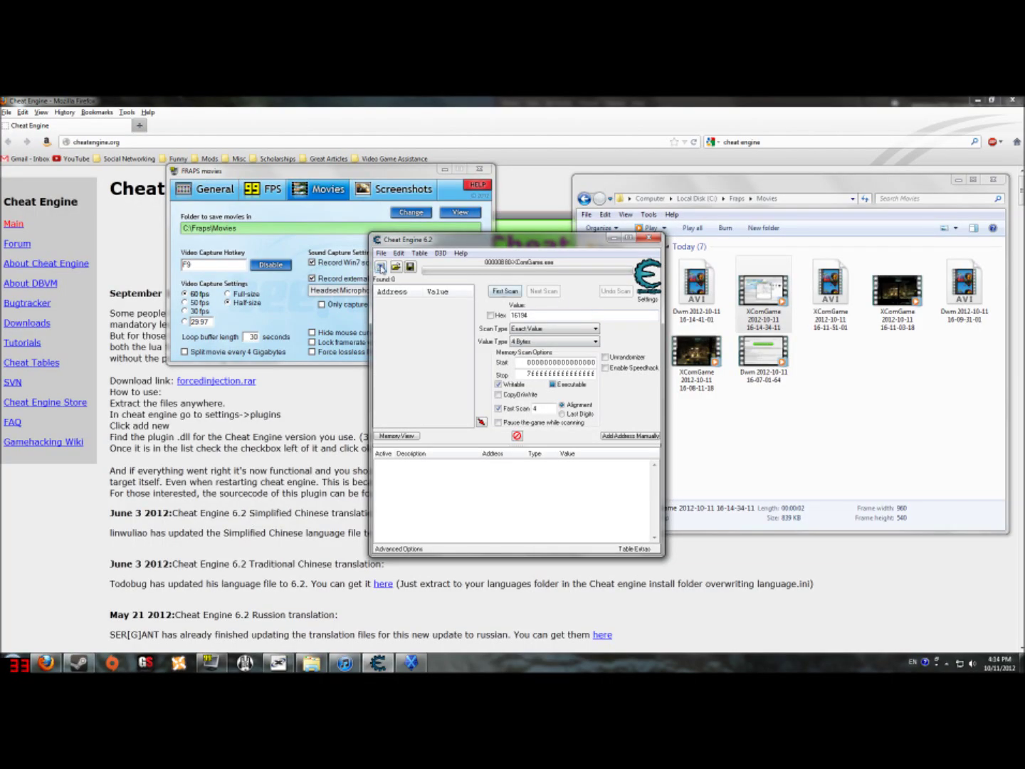
click(381, 267)
click(382, 267)
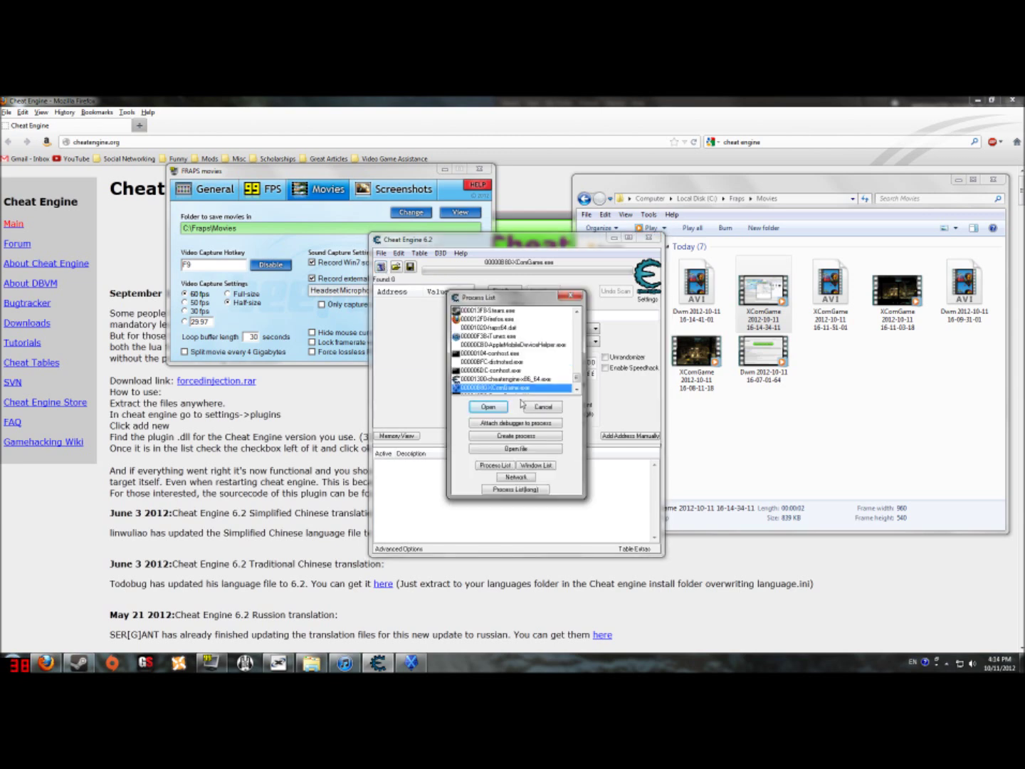
double_click(520, 389)
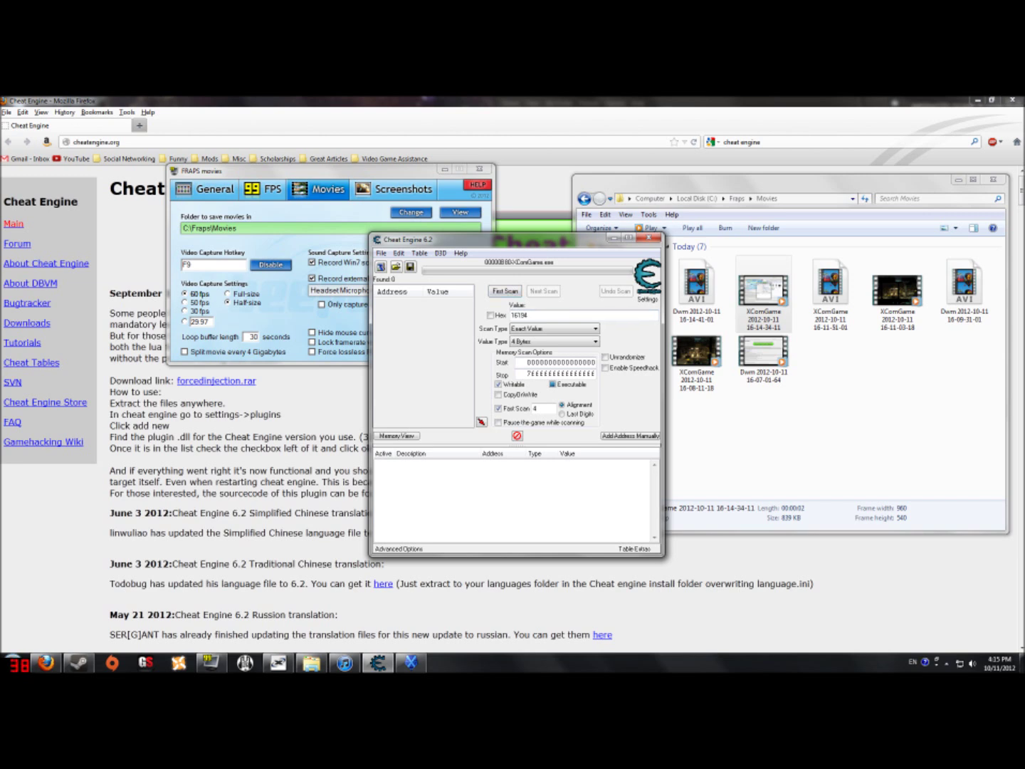
click(503, 291)
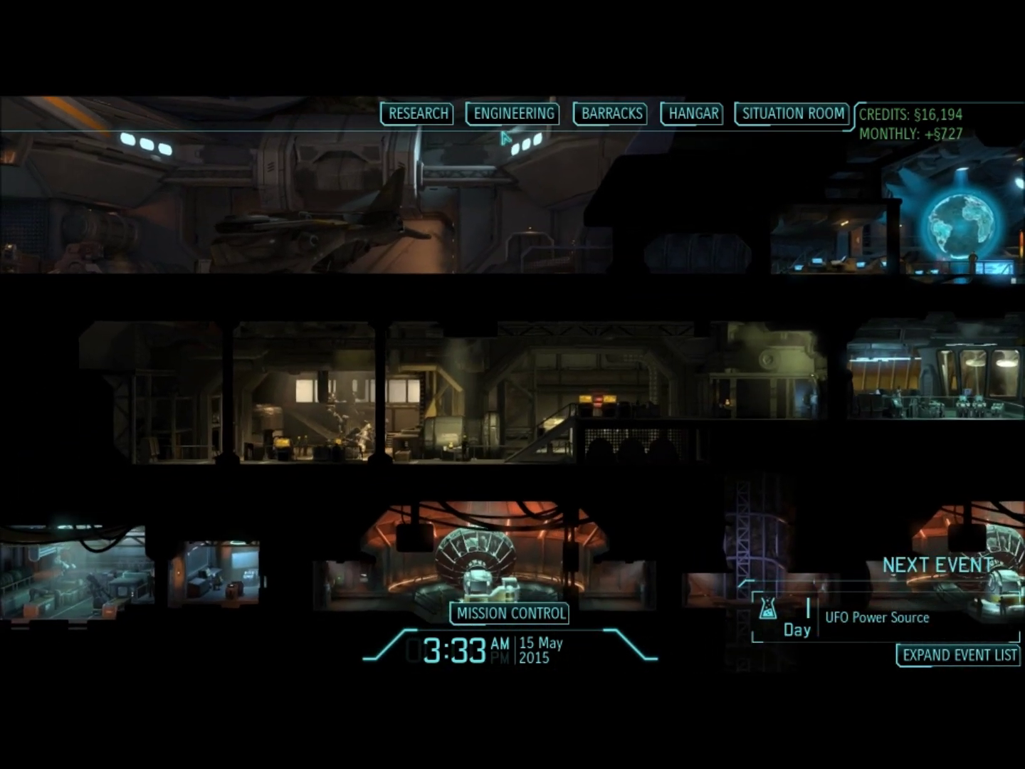
- Manufacture one Nano-Fiber Vest in the game's Engineering section to change the credit balance
click(513, 115)
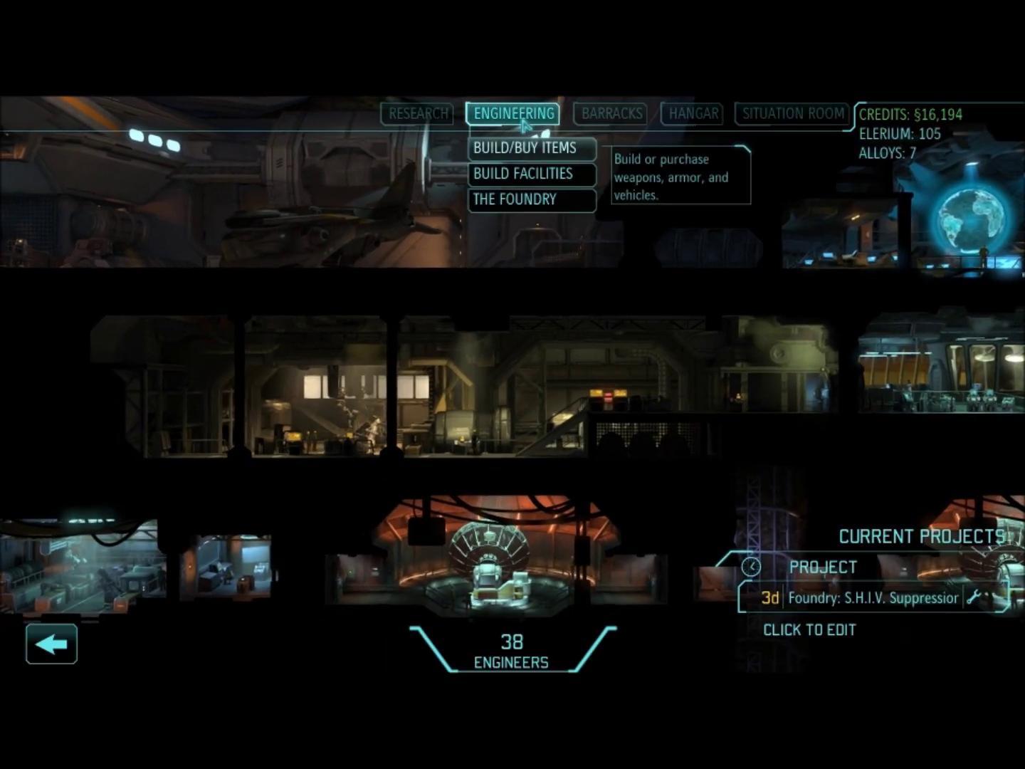
click(521, 149)
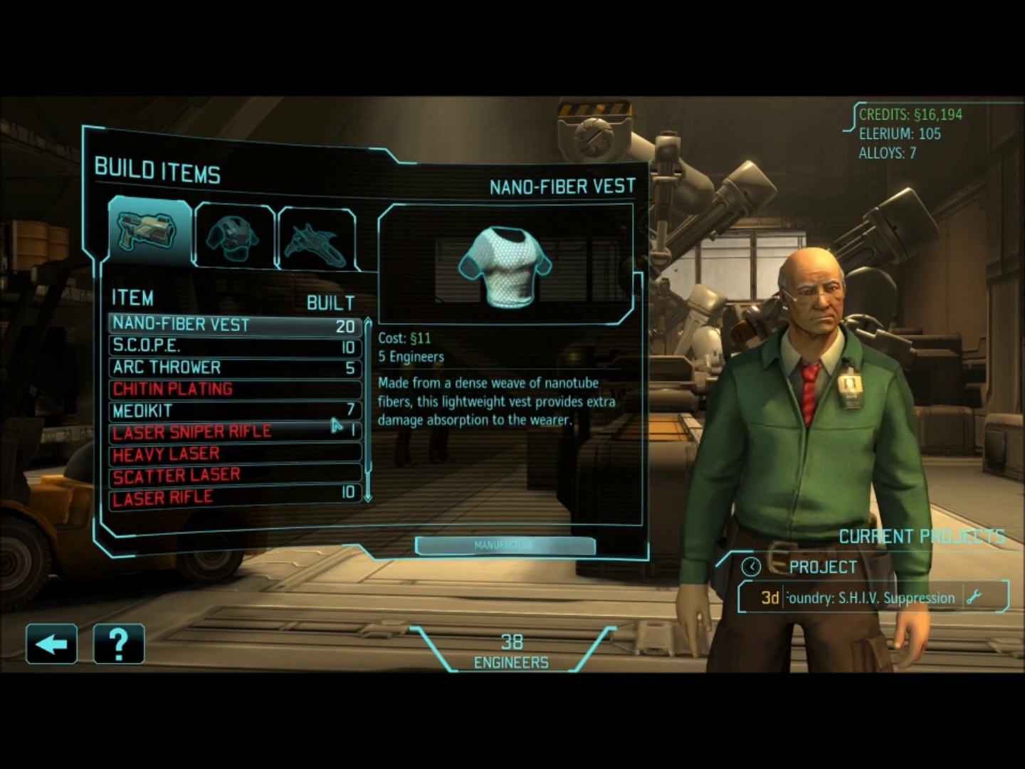
scroll(342, 461, down, 1)
click(277, 496)
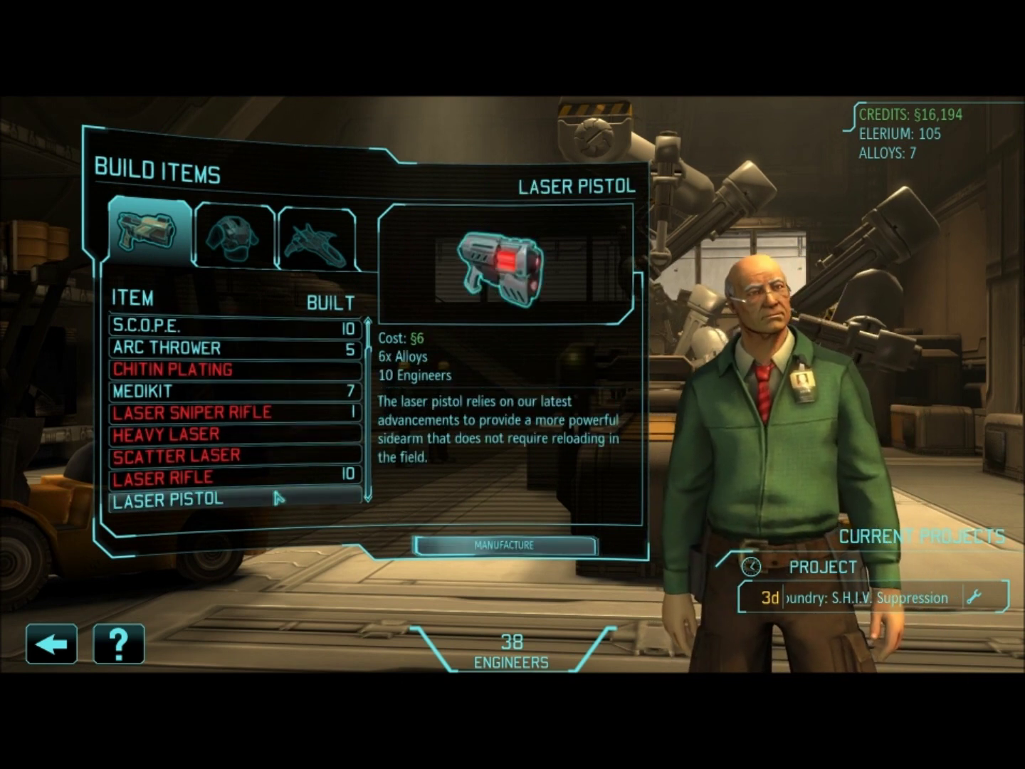
scroll(243, 387, up, 1)
click(256, 324)
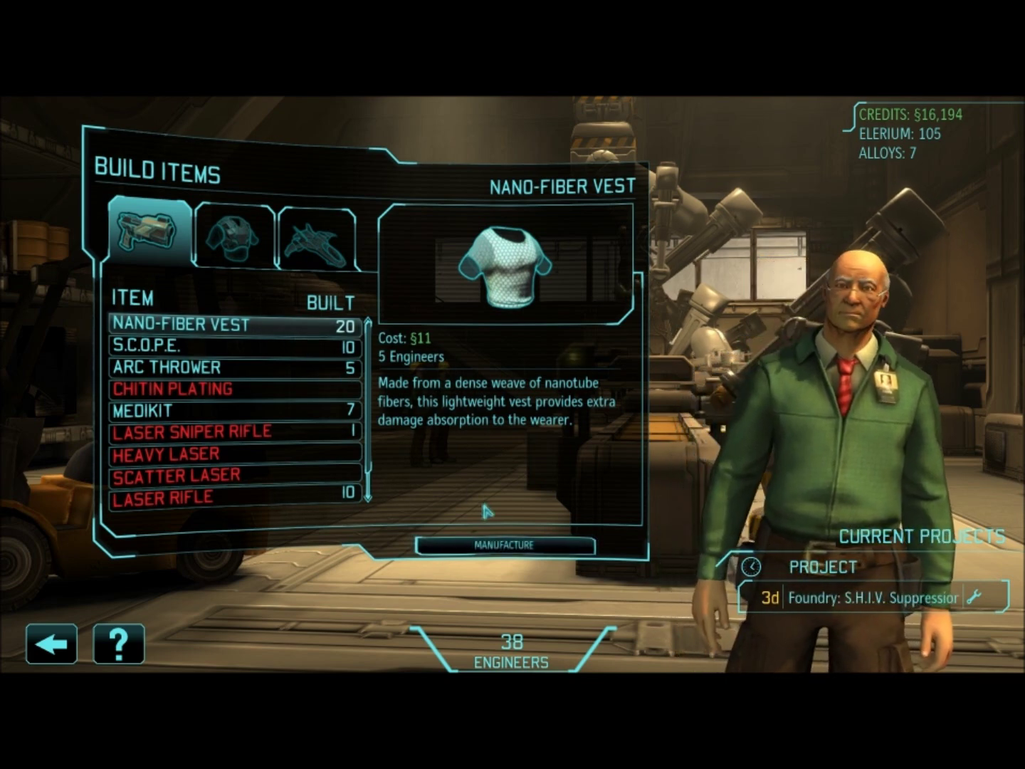
click(514, 542)
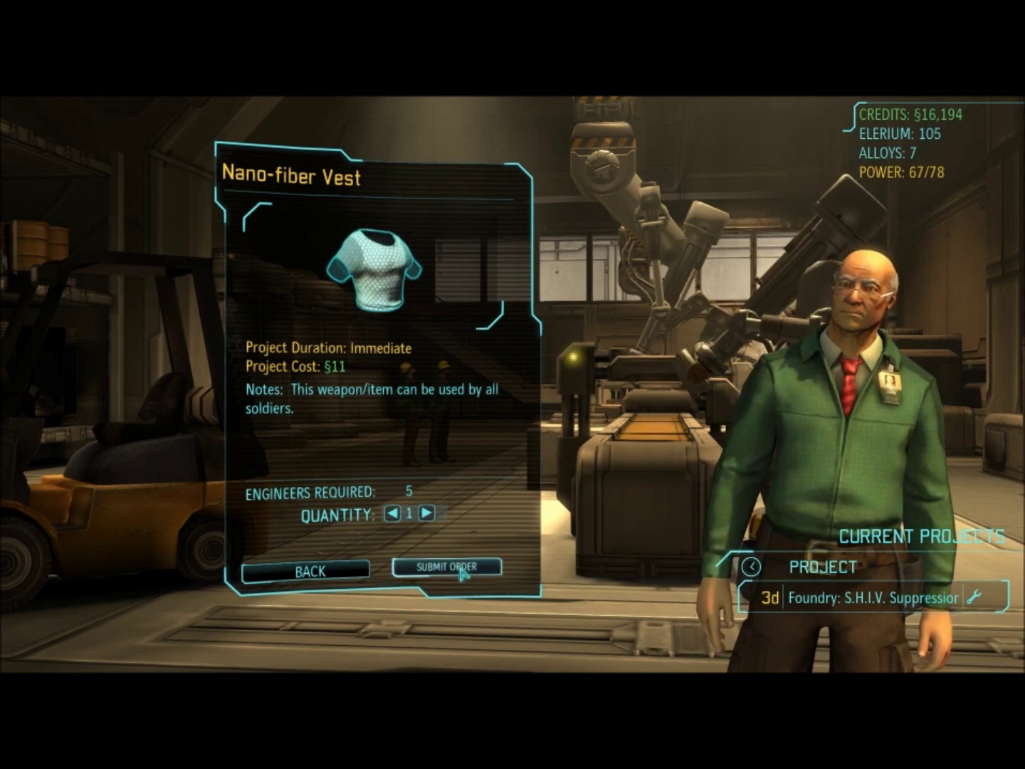
click(456, 568)
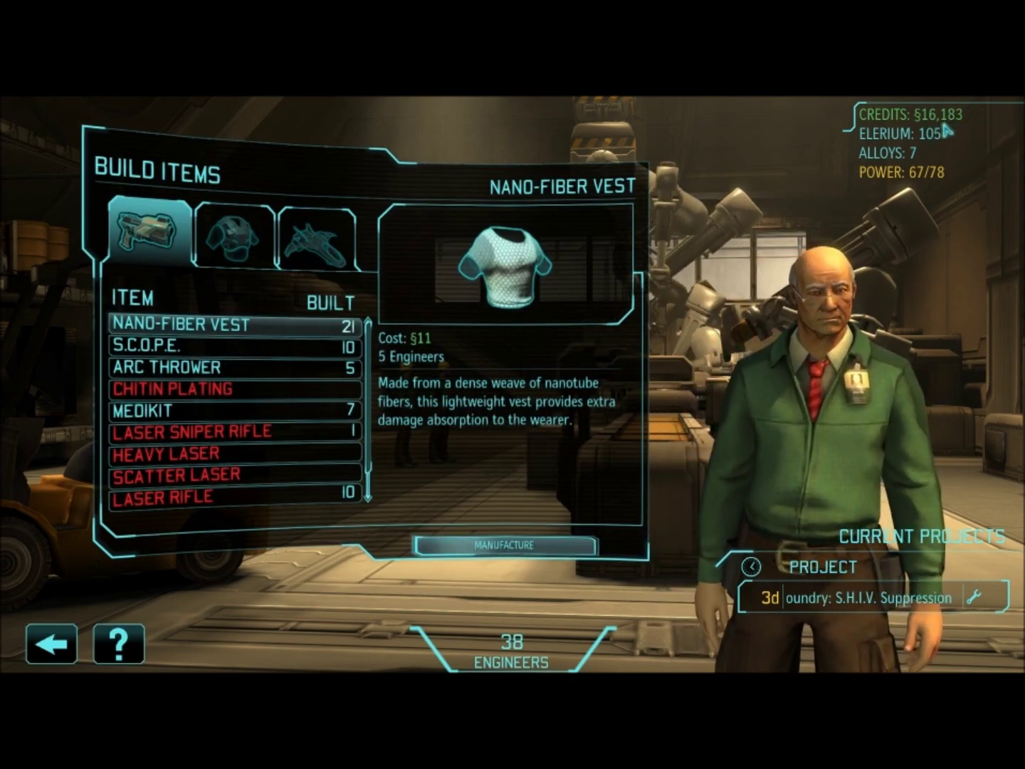
click(51, 643)
click(51, 643)
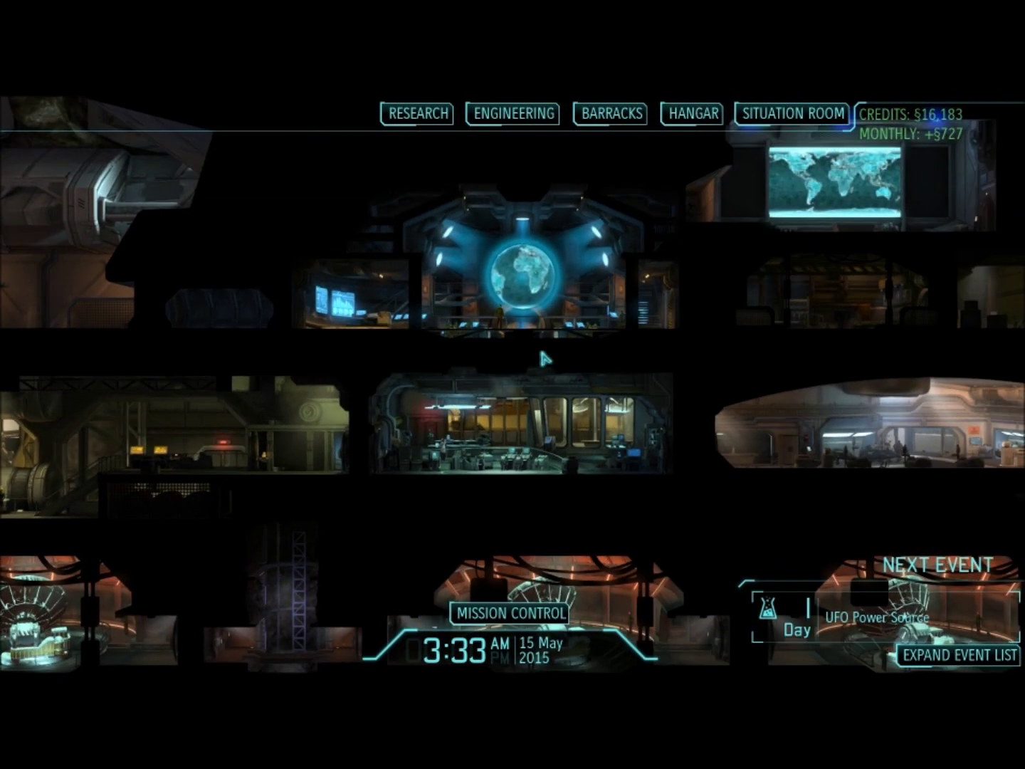
click(498, 114)
click(509, 149)
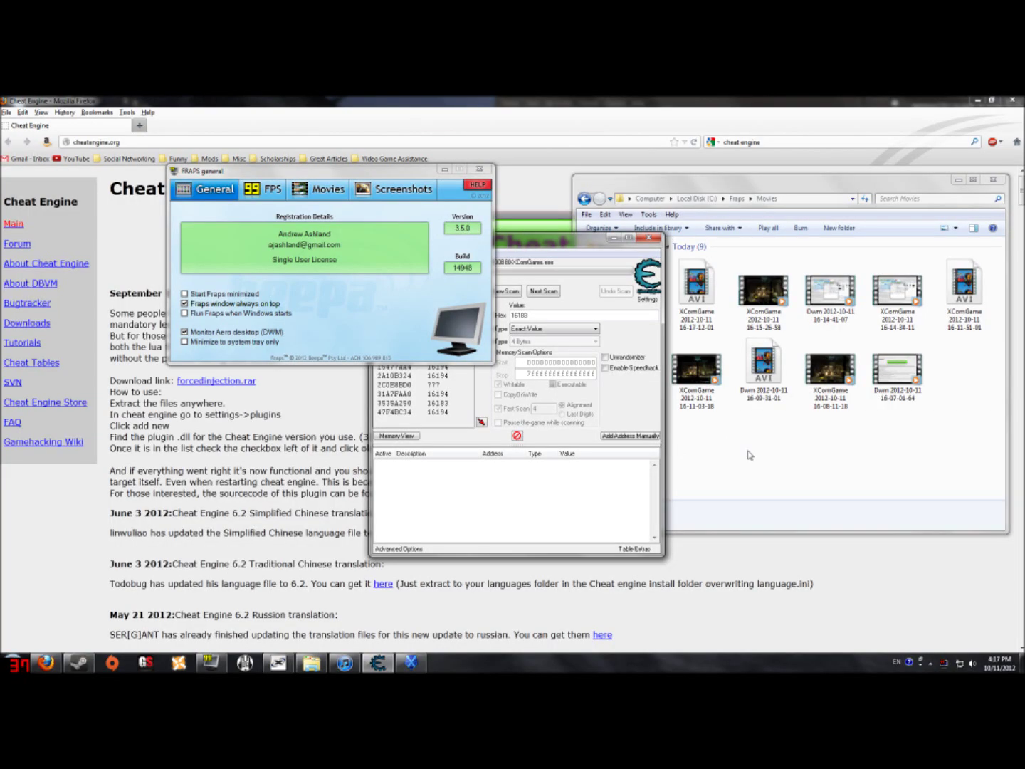
- Bring Cheat Engine to the front, move its window aside and minimize the FRAPS window covering it
click(721, 427)
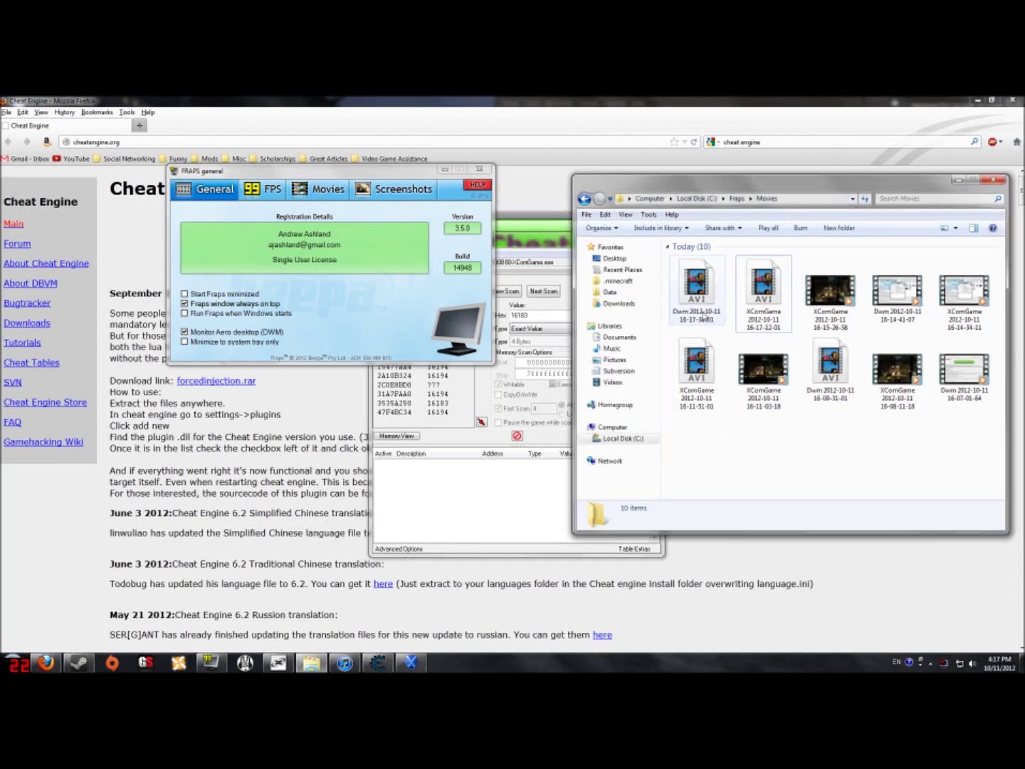
click(478, 518)
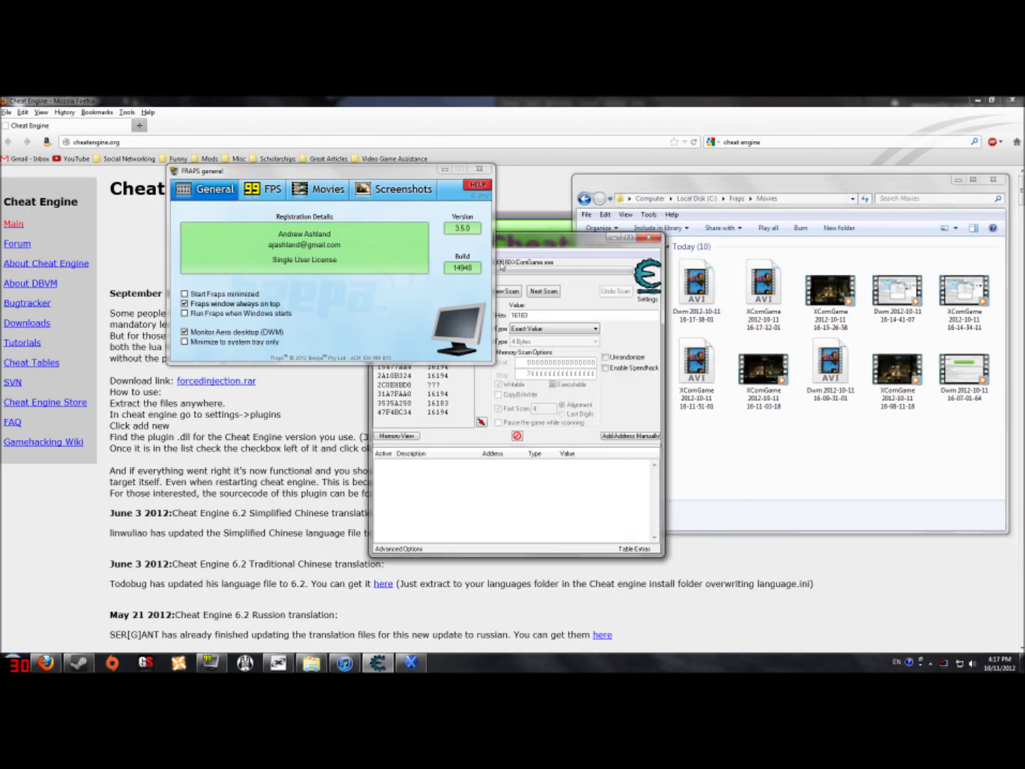
drag(555, 244, 453, 237)
click(445, 170)
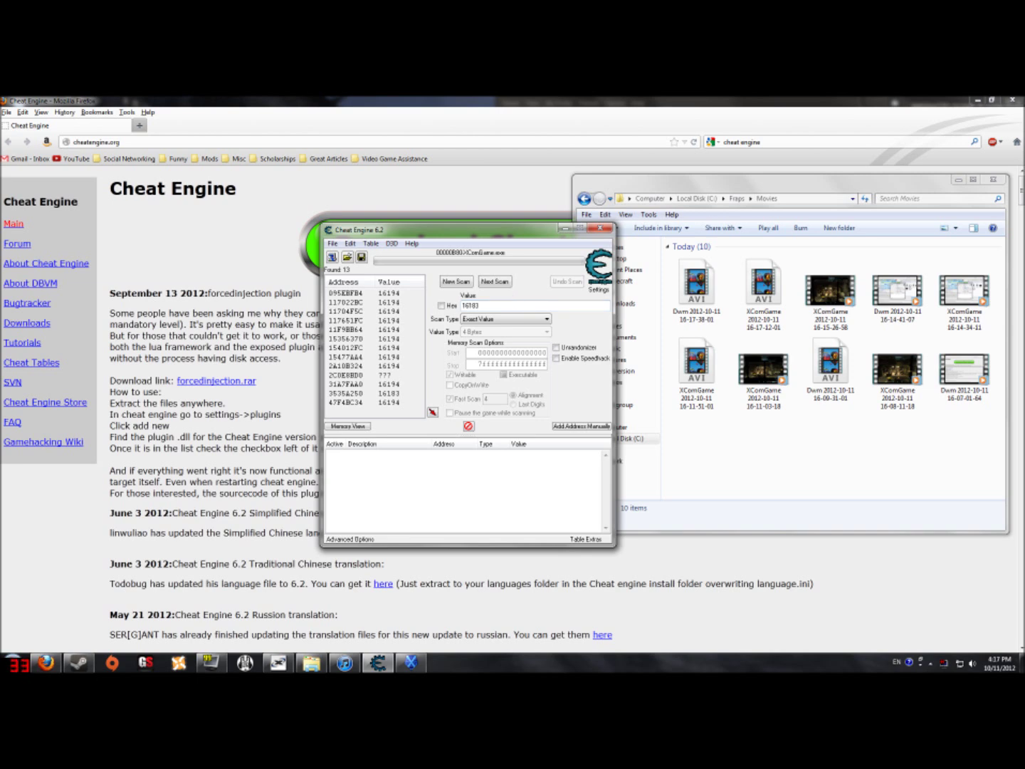
- Run the next scan for the exact value 16183 and add the matching address to the address list
click(493, 282)
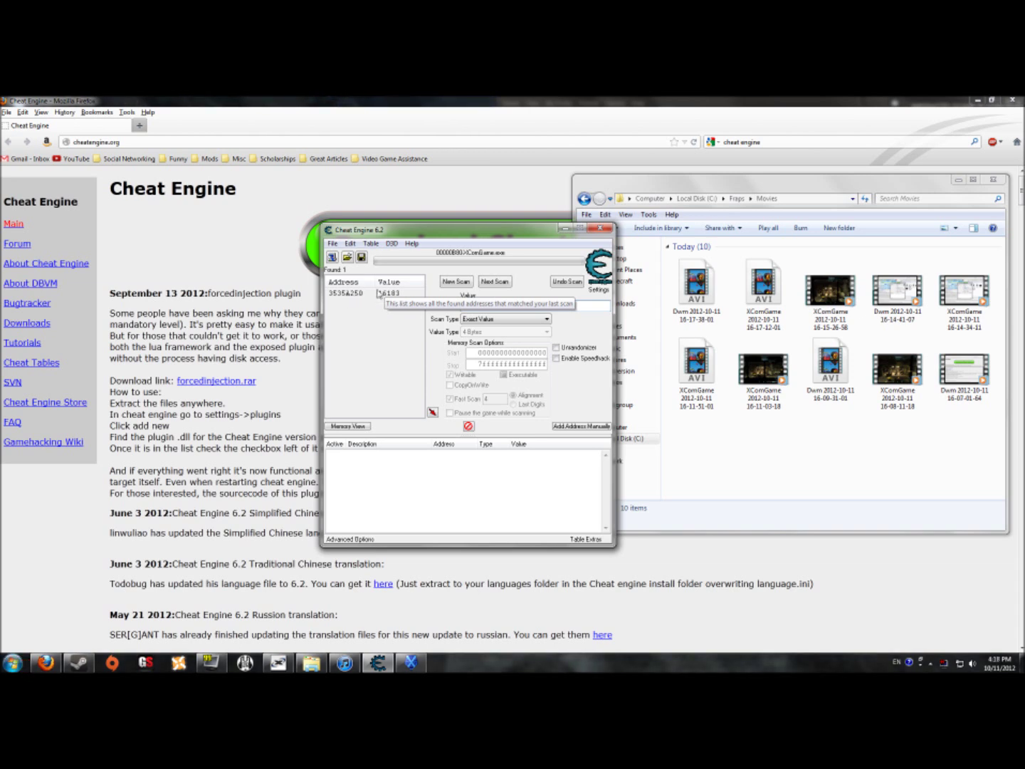
double_click(390, 293)
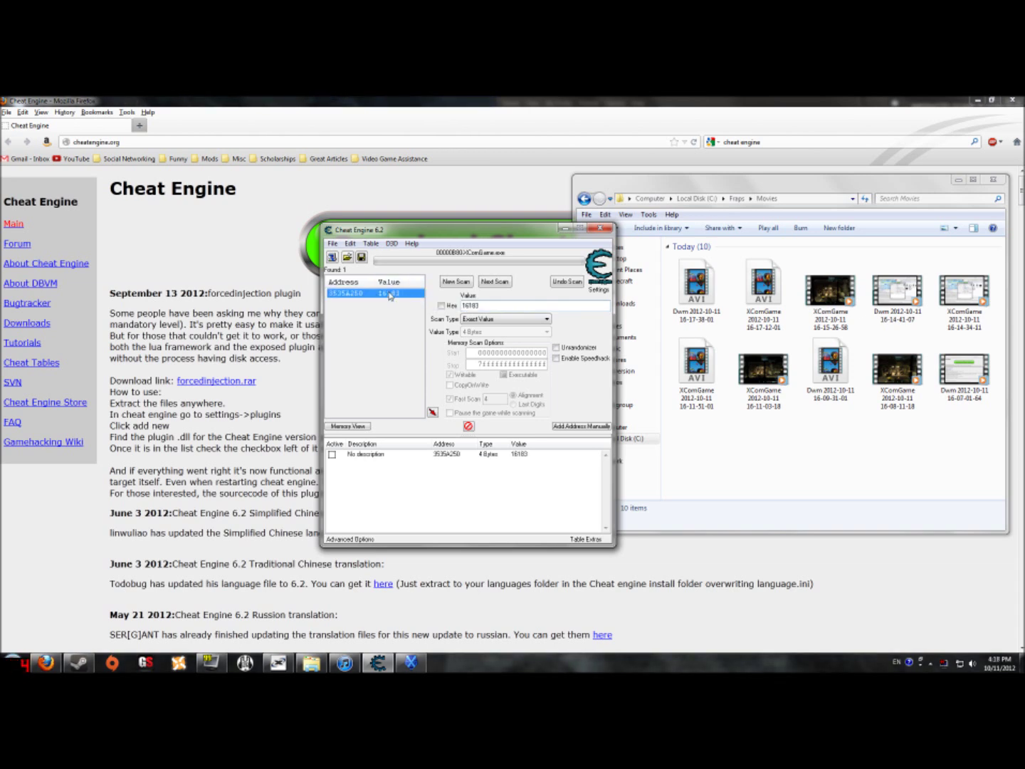
- Set the listed credits address's value to 54893 and mark the entry as active to freeze it
double_click(525, 455)
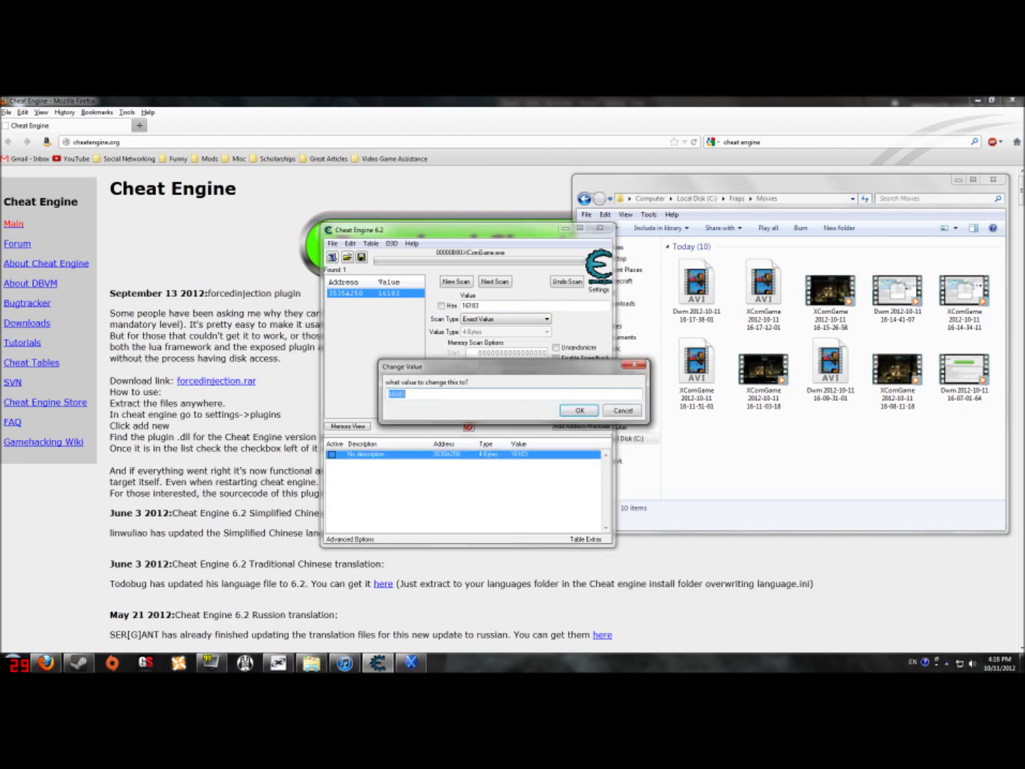
text(9)
text(4)
text(893)
key(Return)
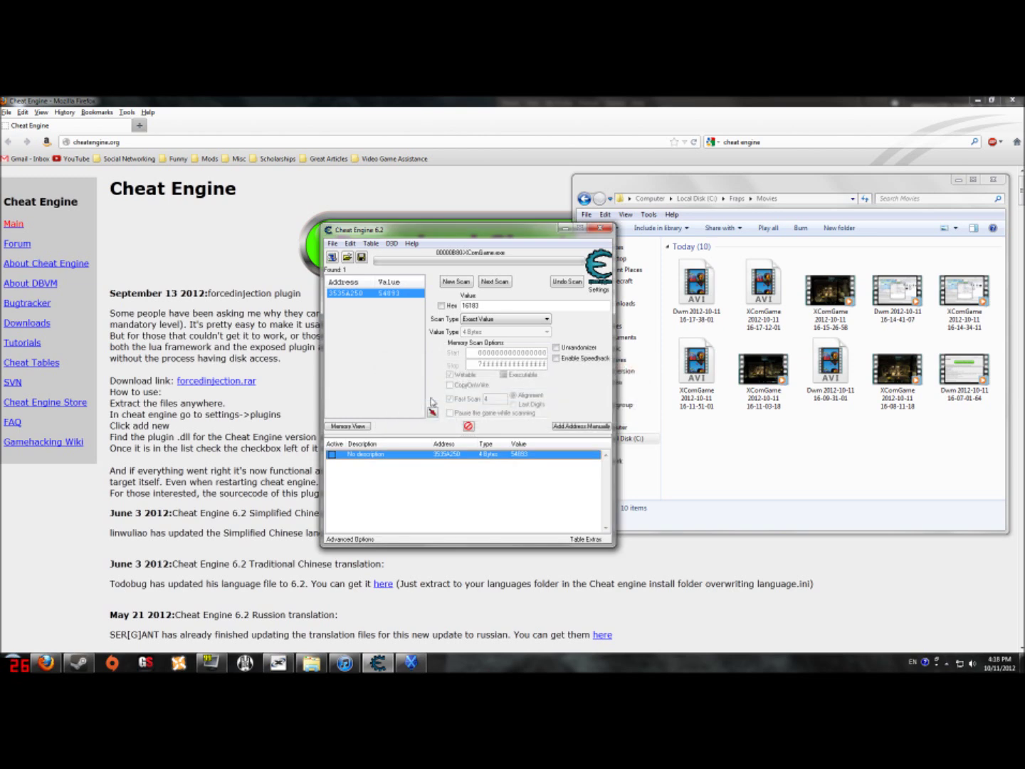
click(332, 455)
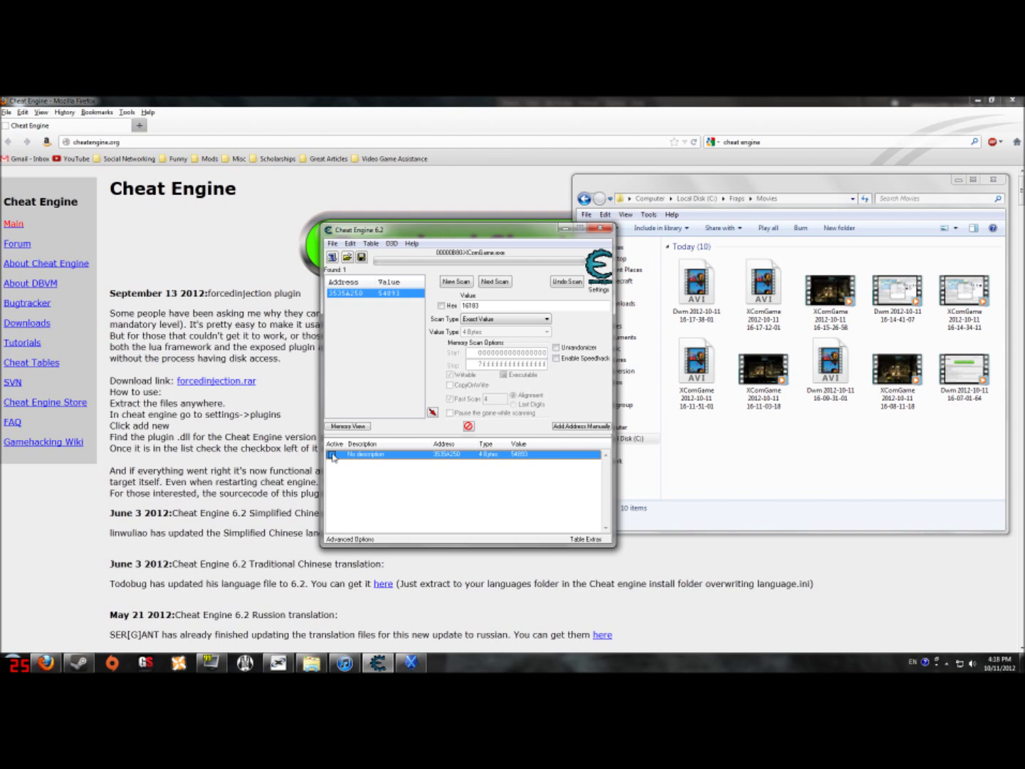